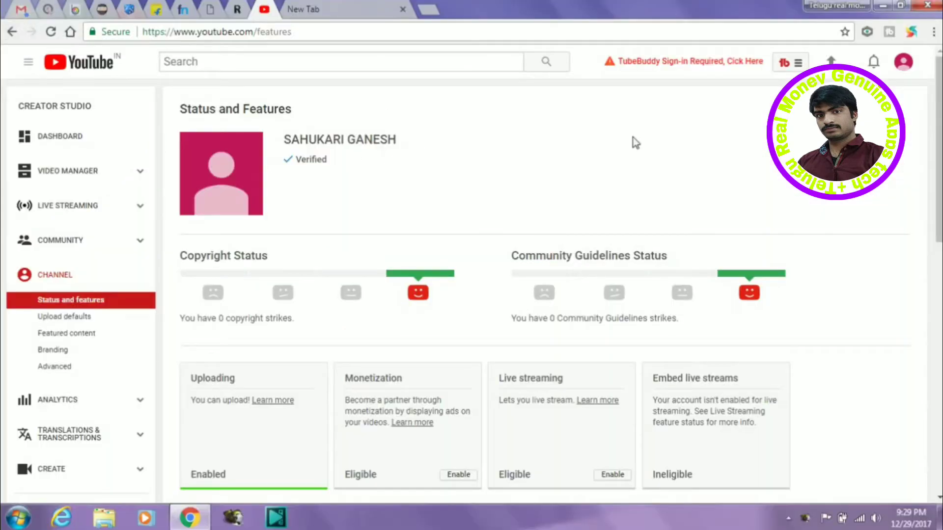
Step: Enable monetization, tick the agreement checkboxes to accept the Partner Program terms, and start AdSense sign-up
scroll(471, 275, down, 2)
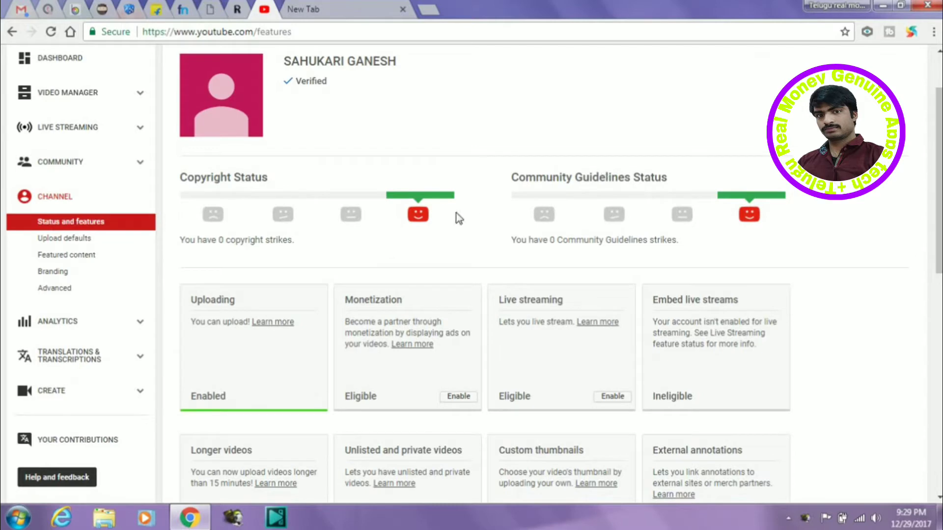
click(452, 400)
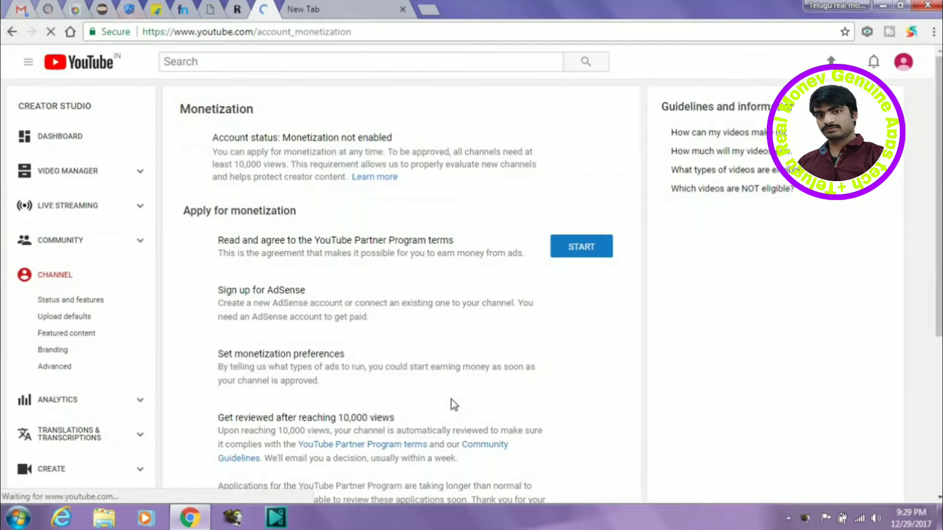
click(578, 248)
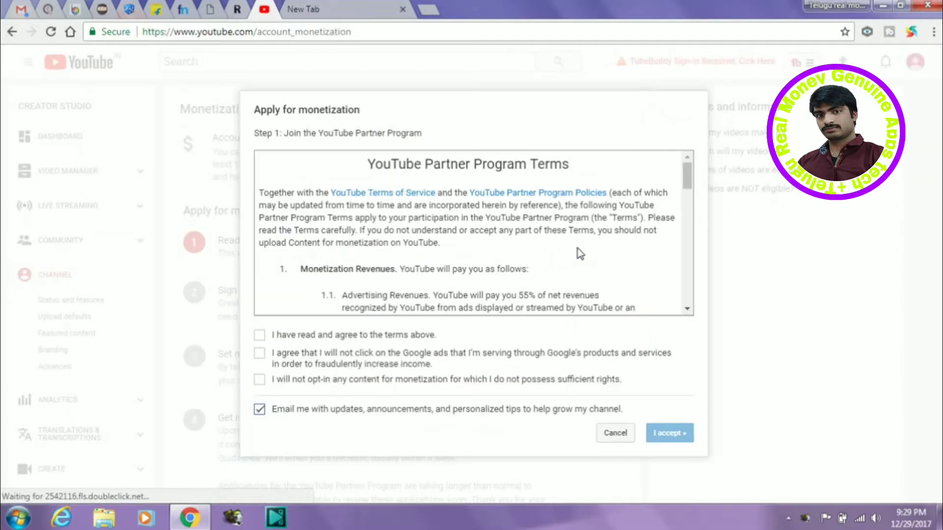
click(261, 336)
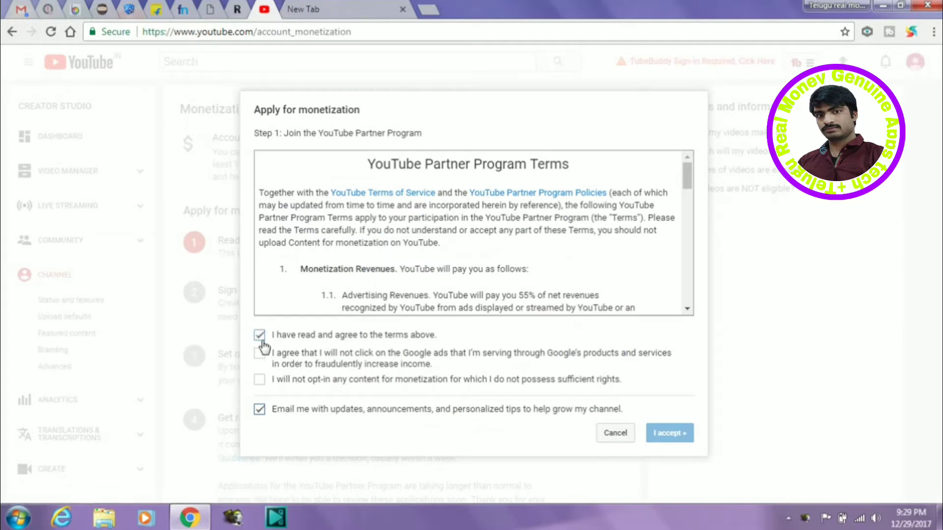
click(259, 380)
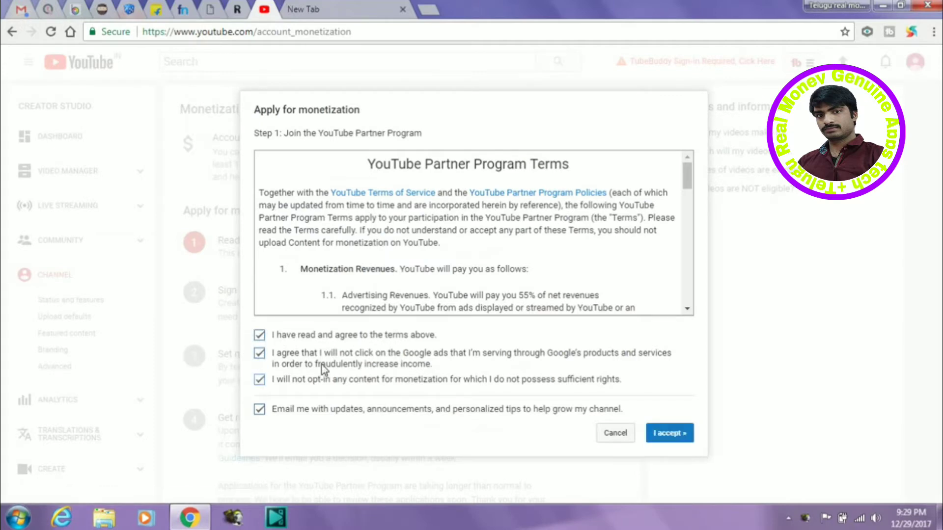
click(662, 432)
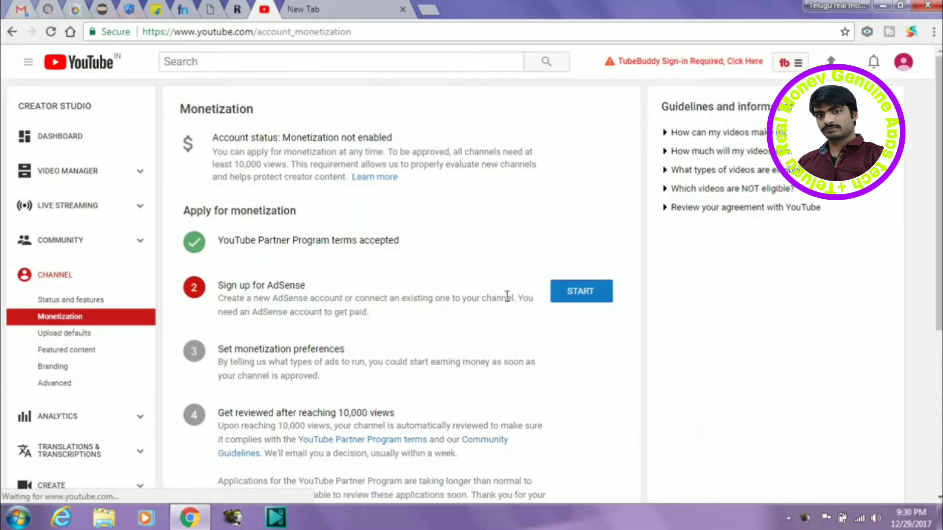
click(583, 295)
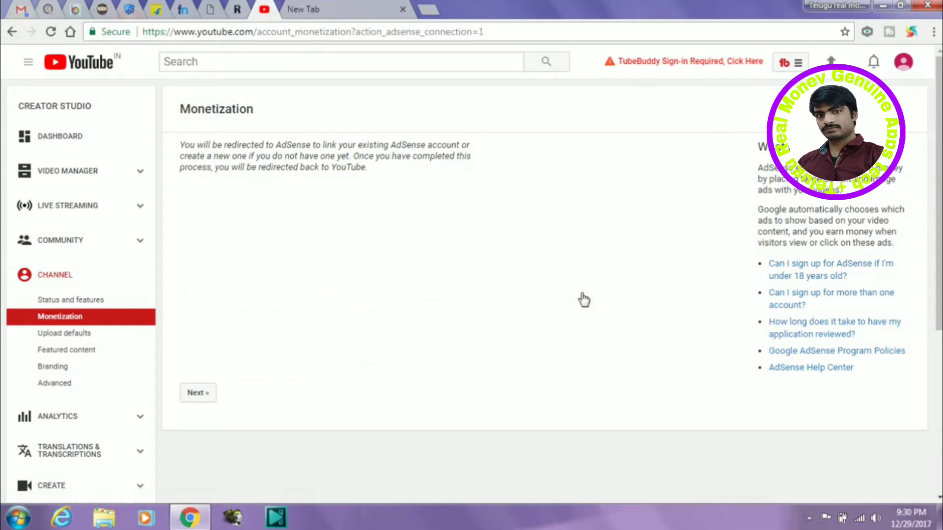
Step: Continue to AdSense and pick the channel's Google account for linking
click(198, 393)
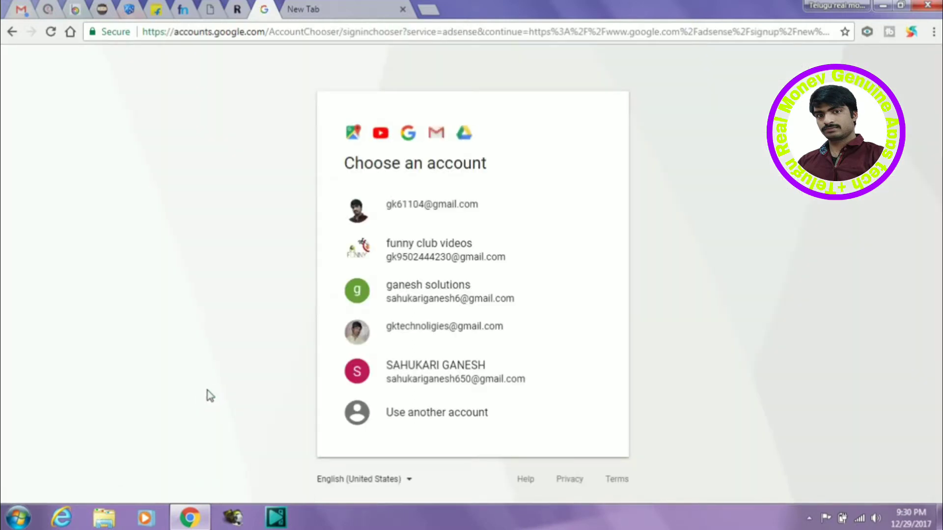
click(447, 381)
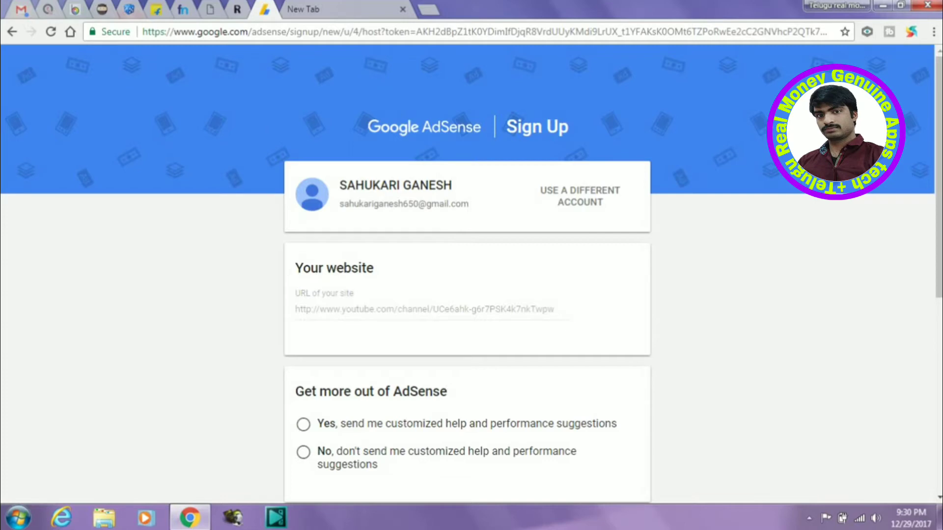
Step: Review the prefilled channel URL as website and decline customized help and performance suggestions
scroll(552, 307, down, 1)
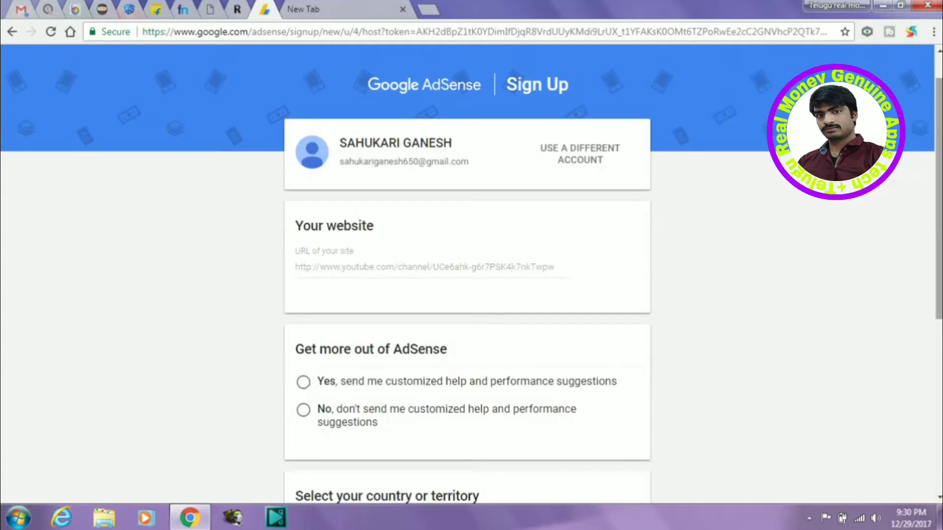
drag(558, 268, 336, 276)
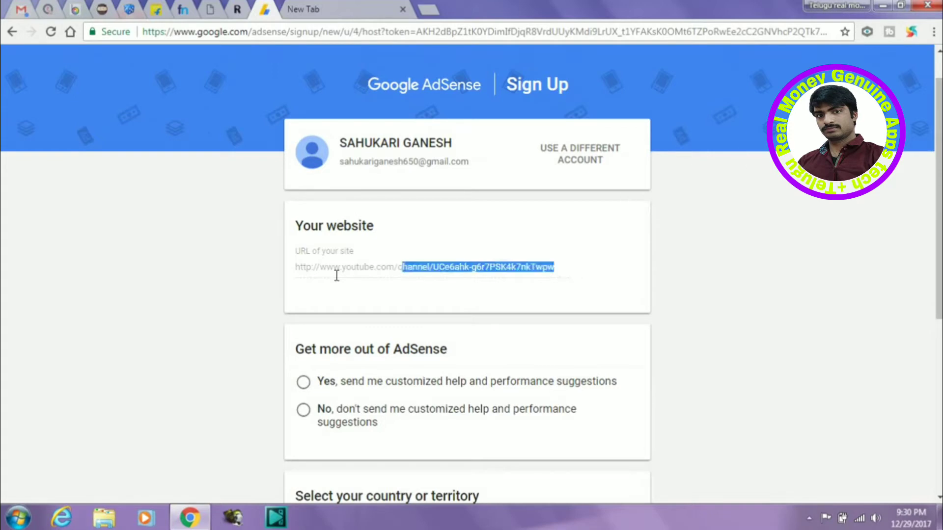
click(372, 276)
scroll(606, 301, down, 1)
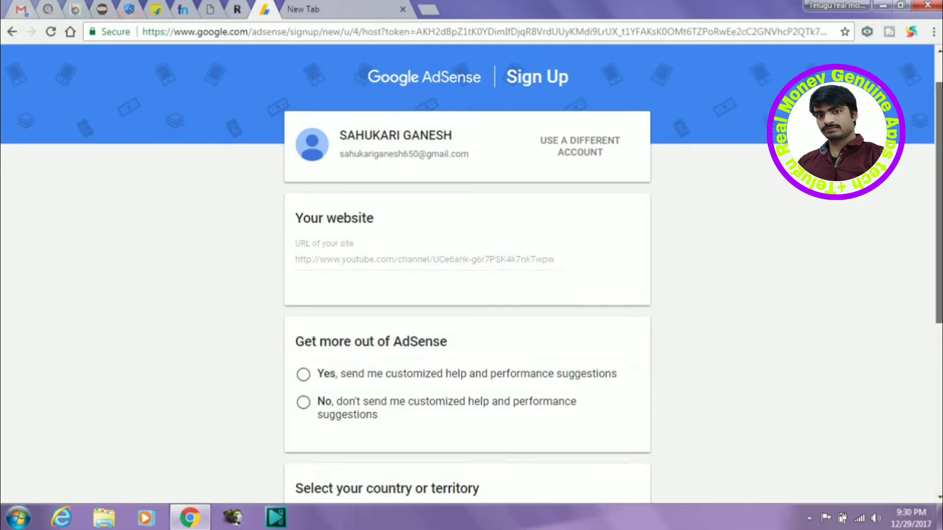
scroll(443, 269, down, 2)
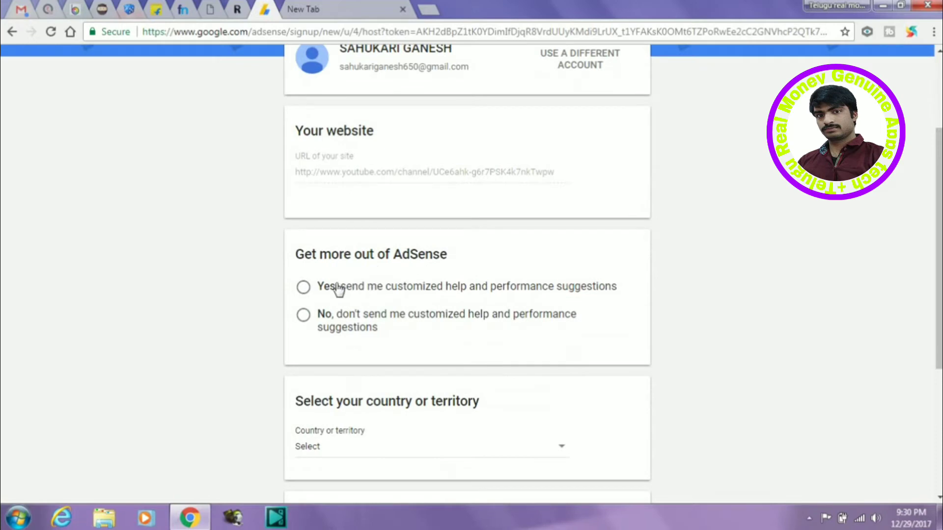
click(312, 288)
click(305, 316)
Step: Set the country to India, accept the AdSense terms, and create the account
scroll(471, 275, down, 1)
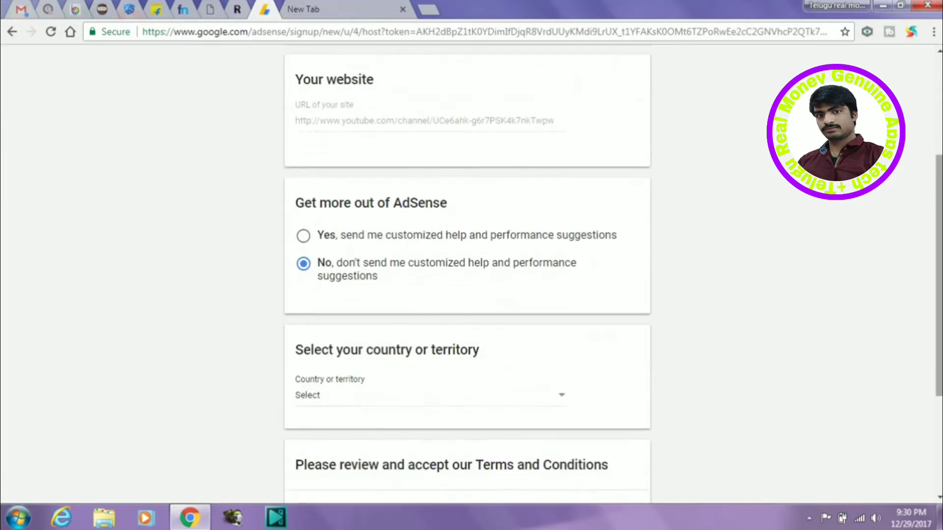
scroll(597, 320, down, 1)
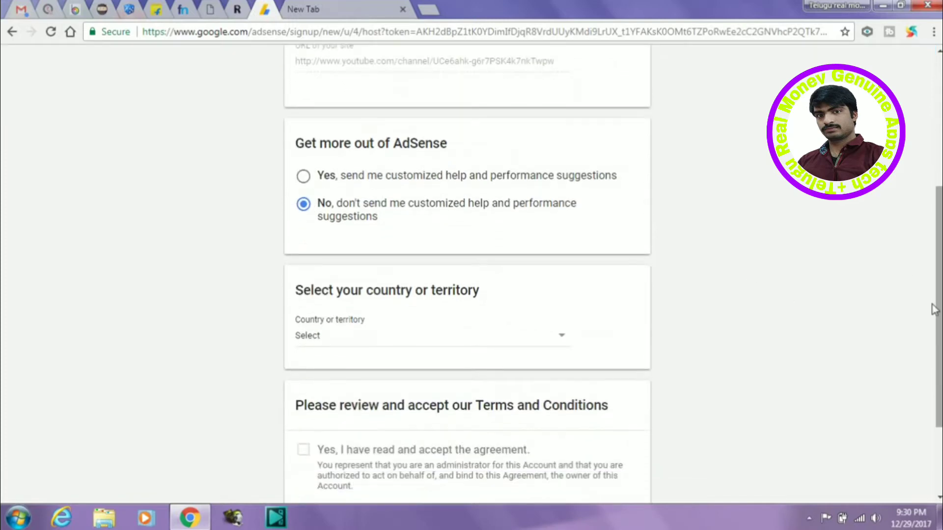
click(531, 340)
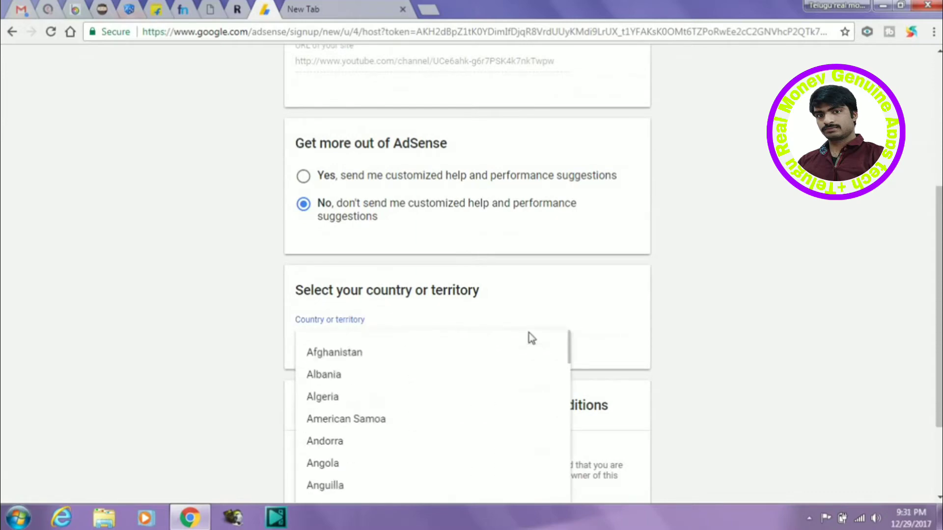
scroll(526, 337, down, 20)
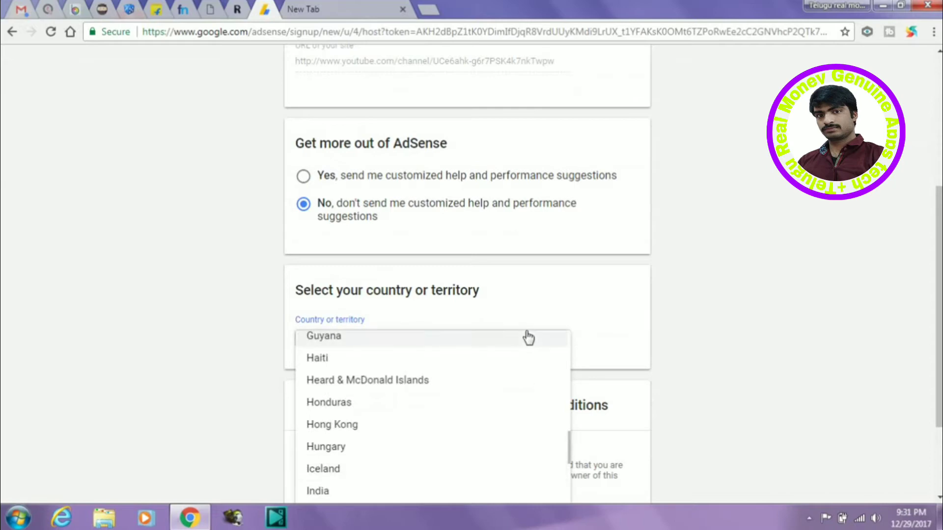
click(441, 493)
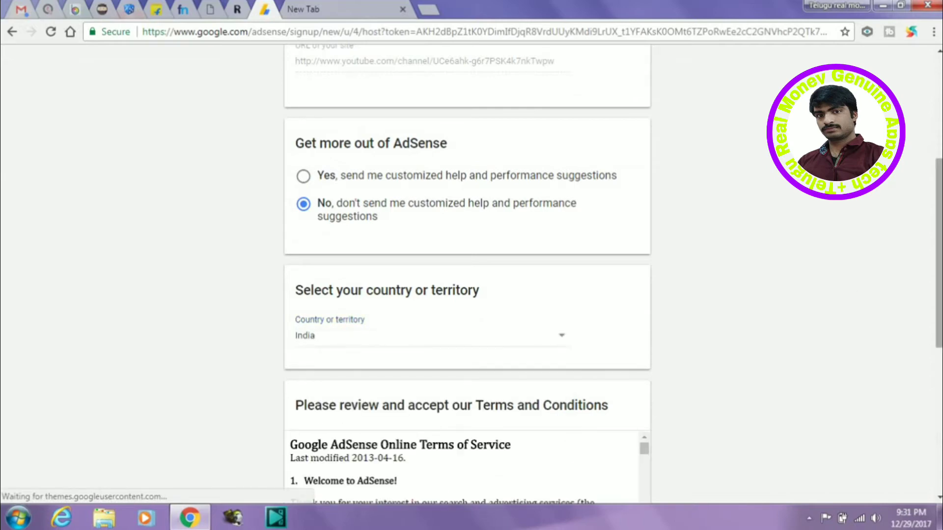
scroll(848, 288, down, 6)
scroll(467, 264, down, 1)
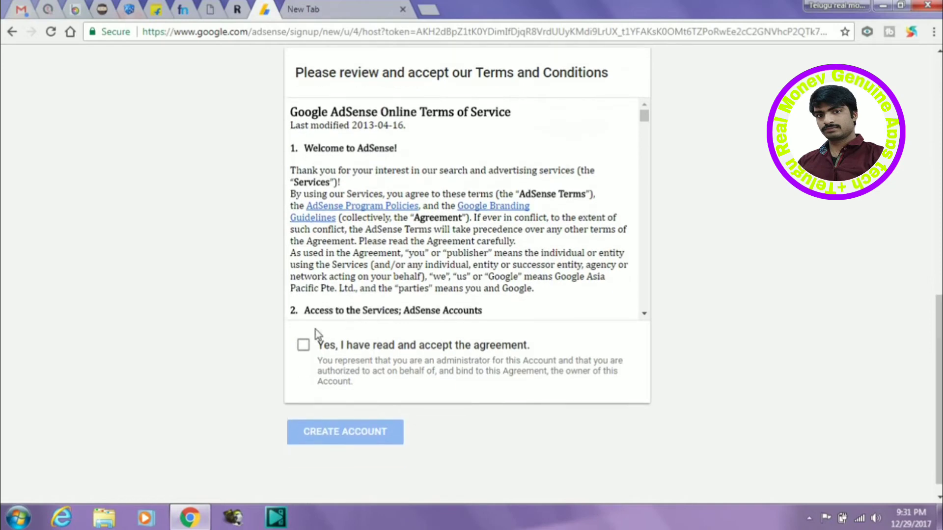
click(302, 347)
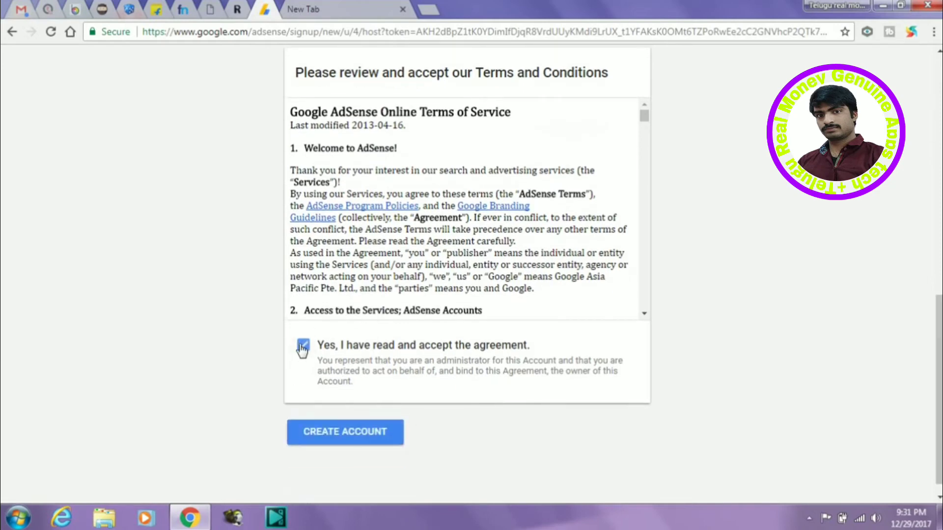
click(393, 435)
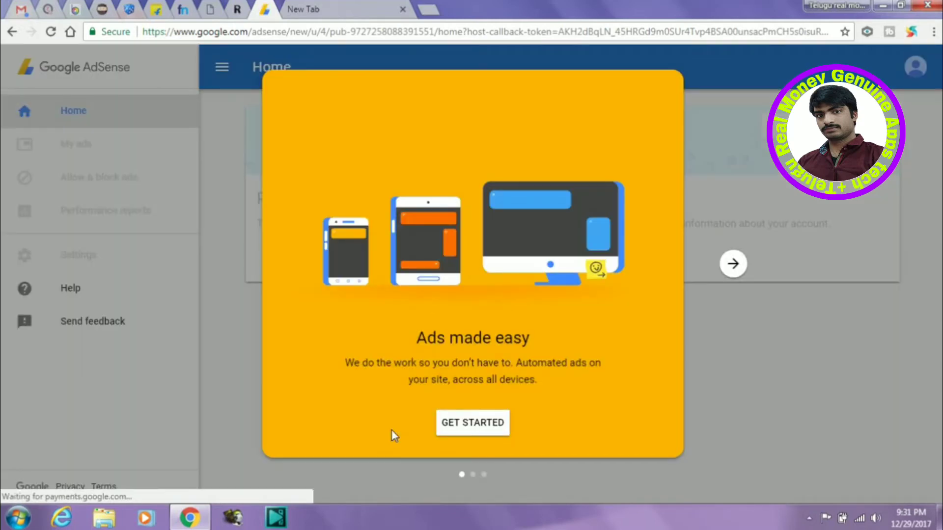
Step: Enter and submit the payment address and phone details, then redirect back to YouTube
click(476, 425)
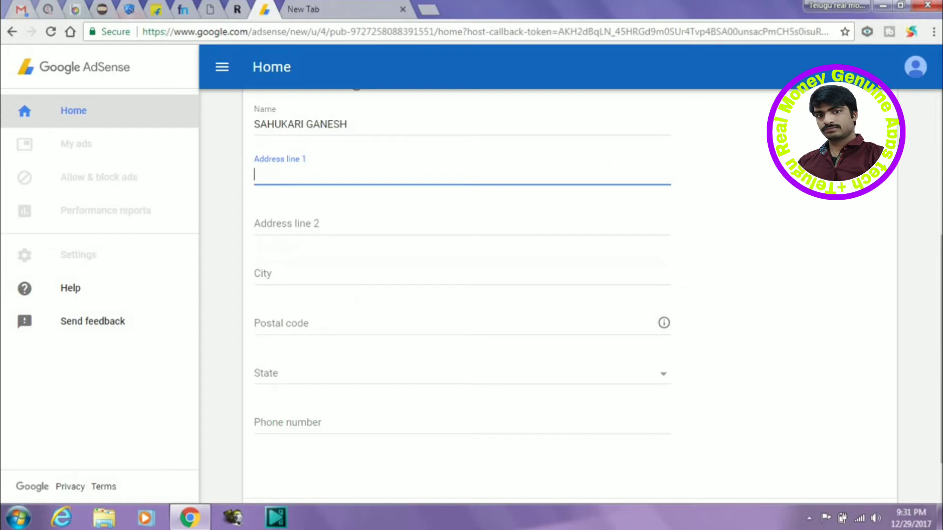
click(524, 169)
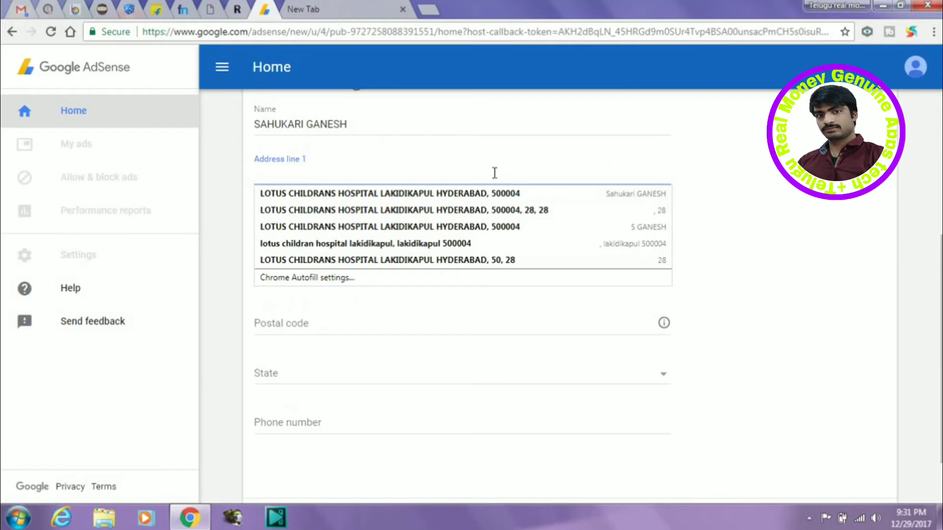
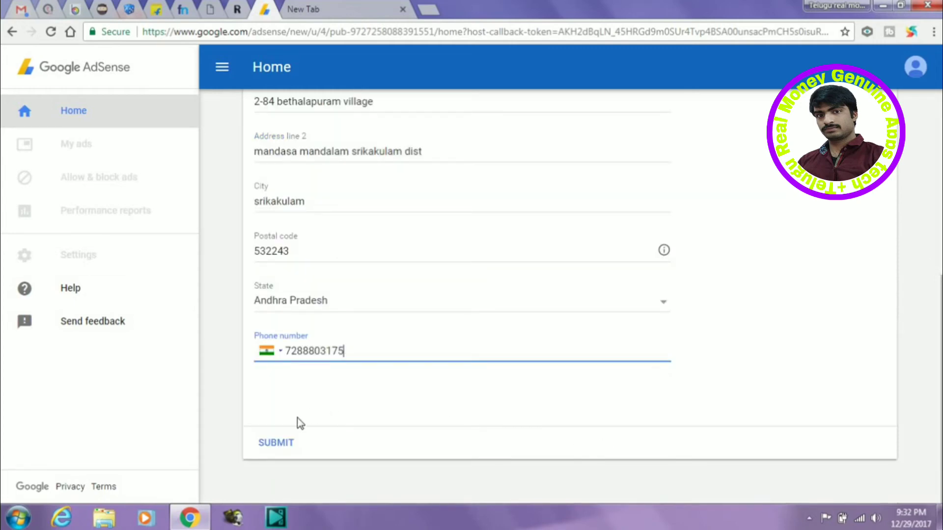
click(276, 443)
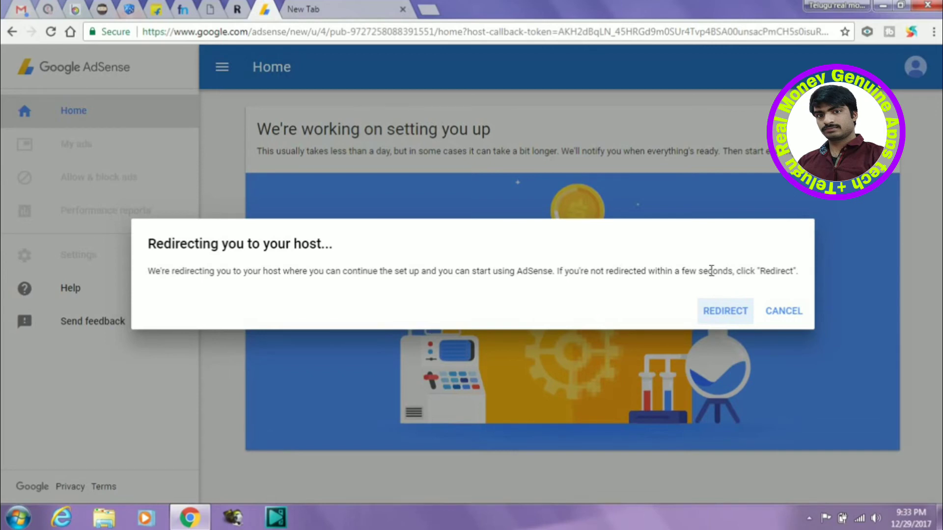
click(726, 312)
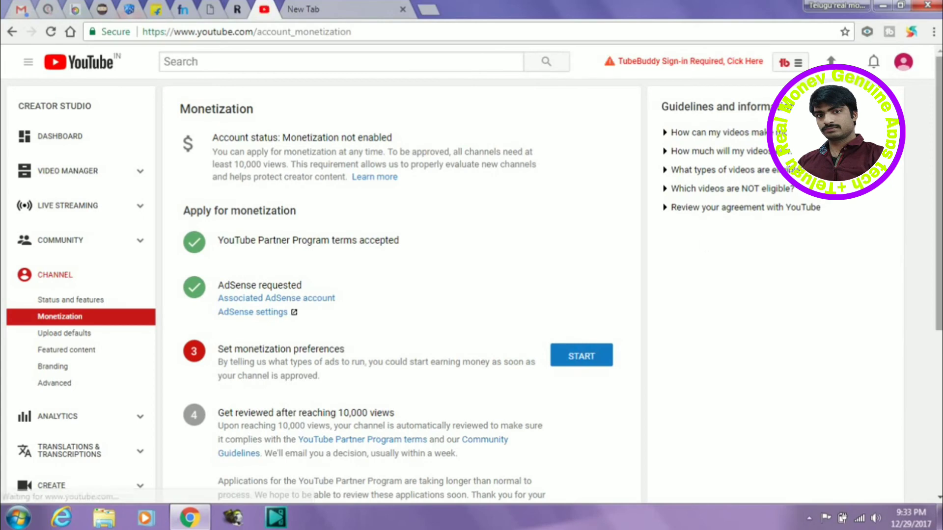
Step: Keep all videos monetized with overlay, sponsored card and skippable video ads, and save
scroll(876, 229, down, 2)
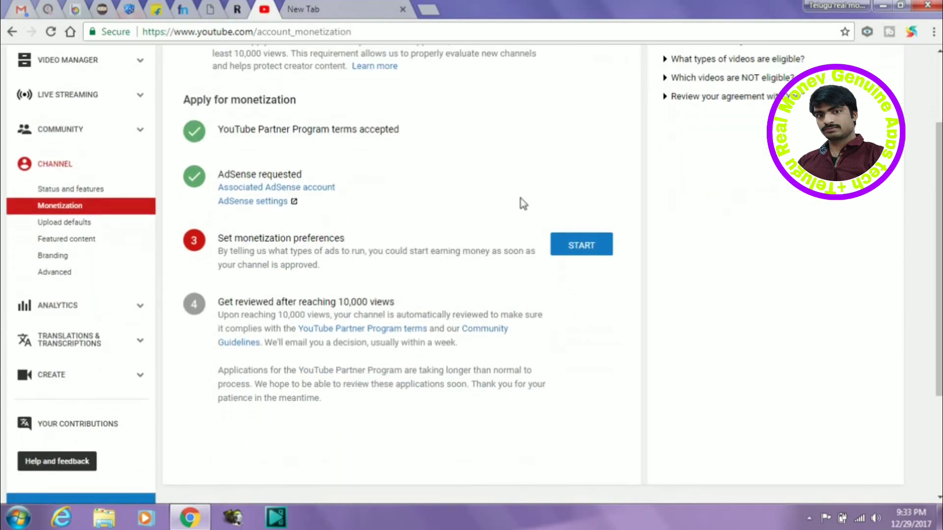
click(603, 252)
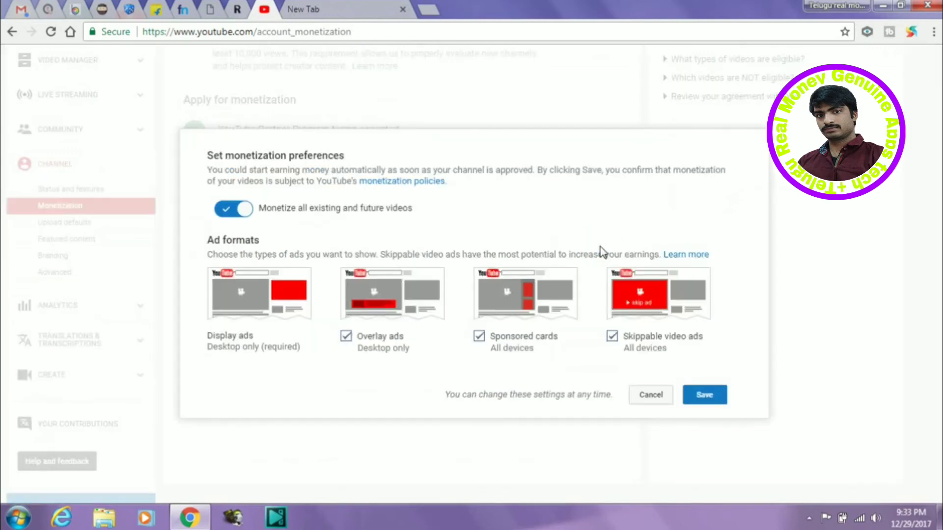
click(703, 399)
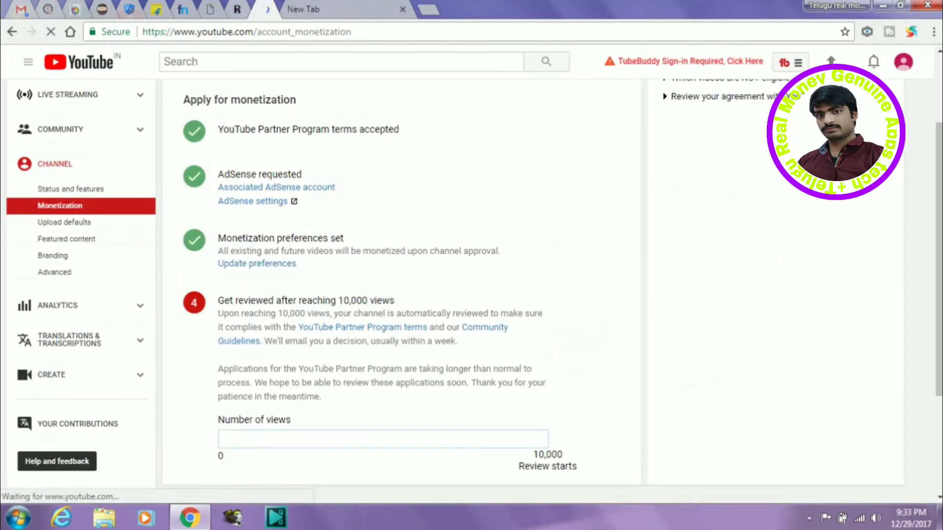
scroll(526, 421, down, 2)
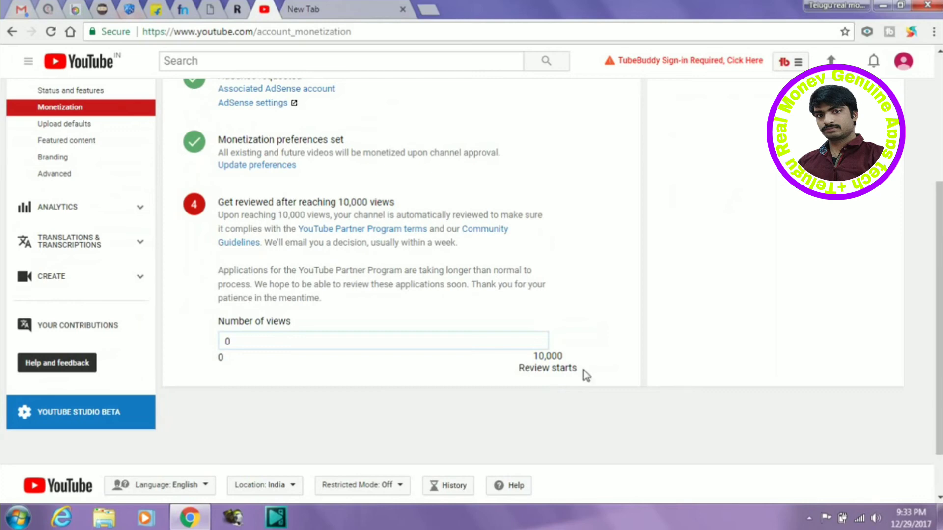
scroll(938, 315, up, 1)
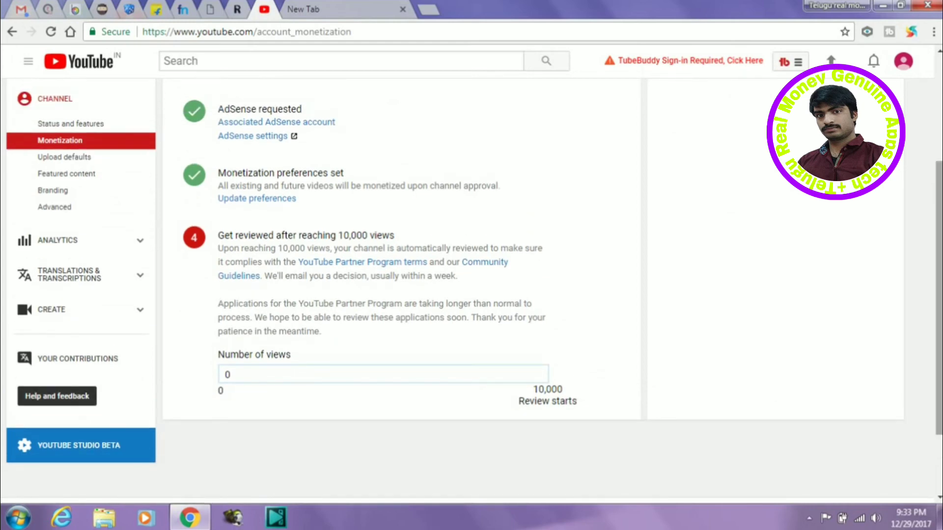
scroll(472, 275, down, 2)
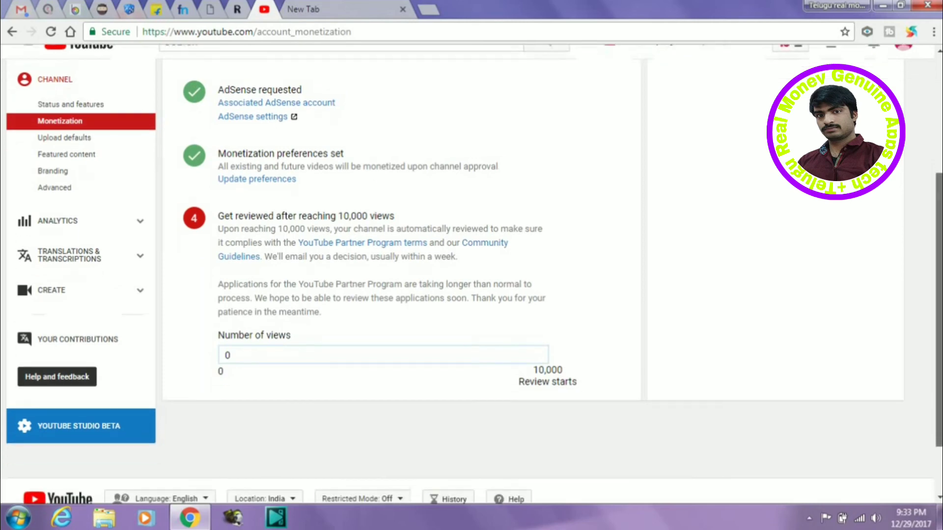
scroll(471, 275, up, 2)
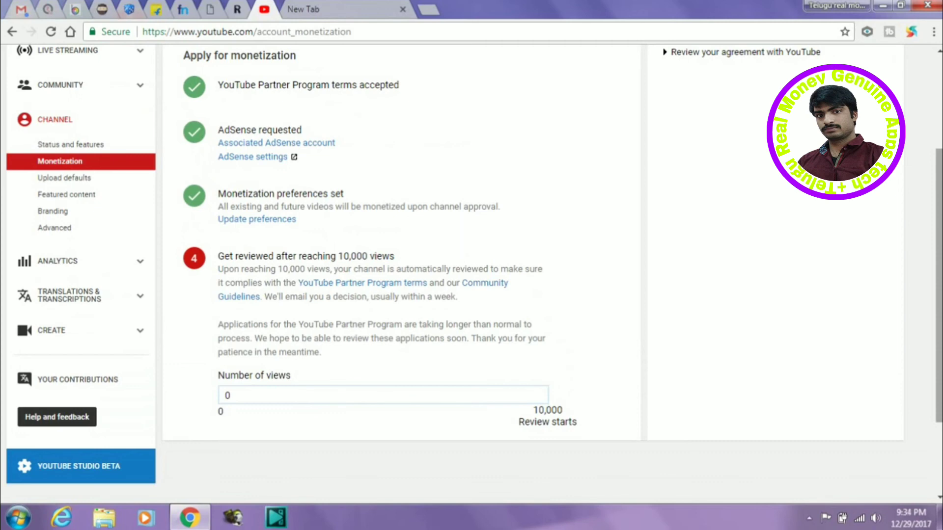
scroll(471, 266, down, 1)
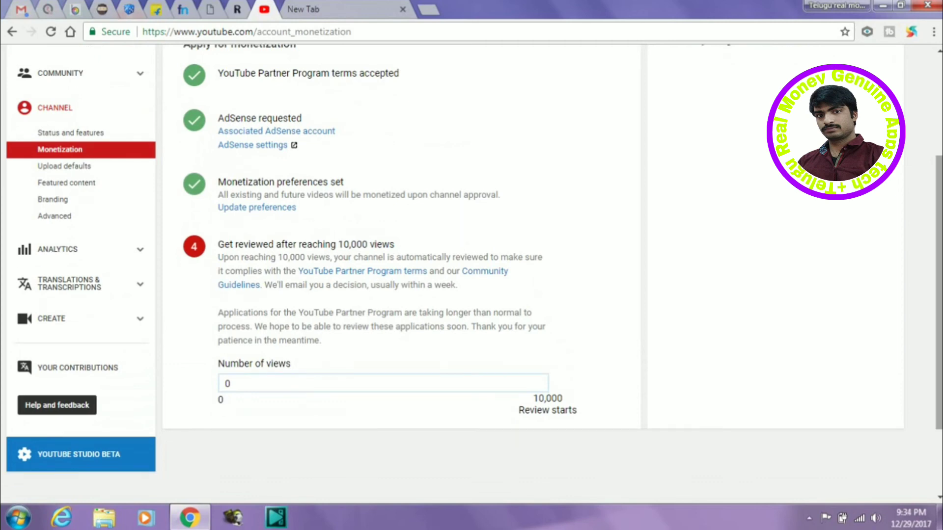